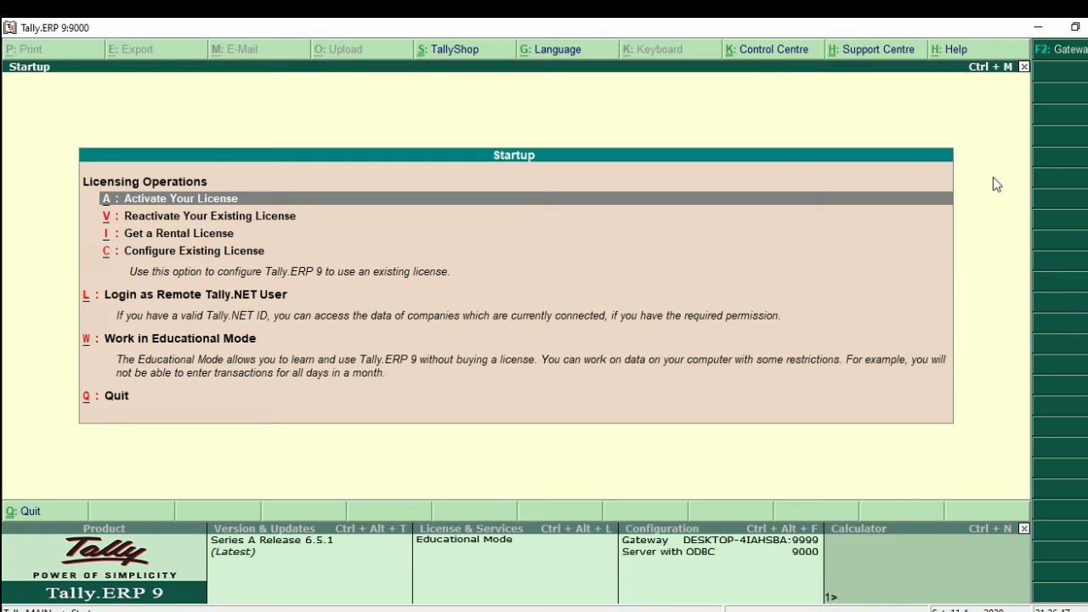
Work in Educational Mode, then begin shutting the currently loaded company.
key("alt+w")
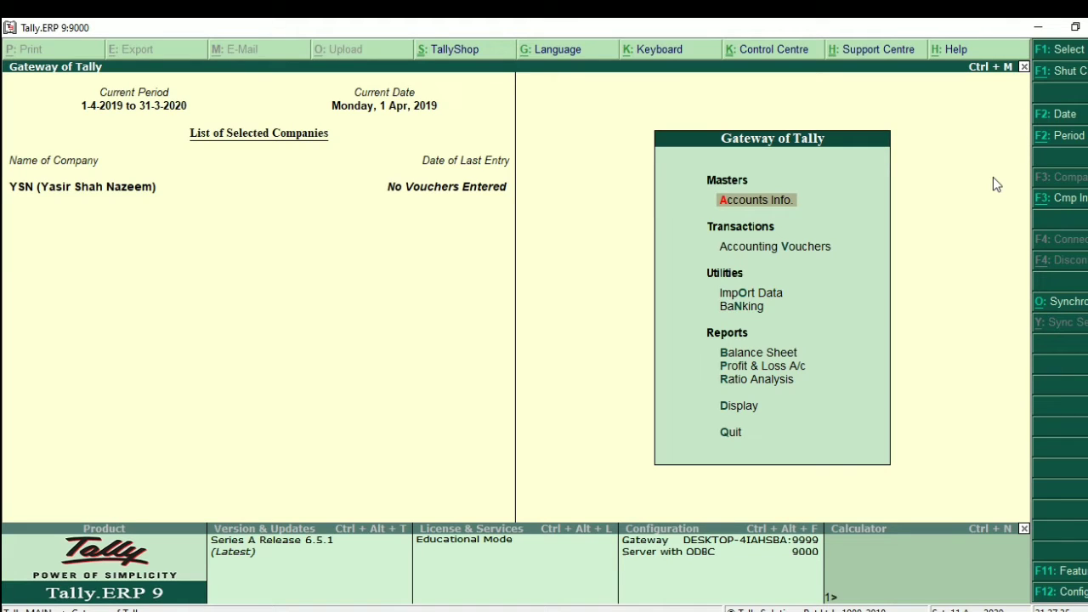
key("alt+F1")
Shut the existing company and start Create Company from Company Info.
left_click(1059, 80)
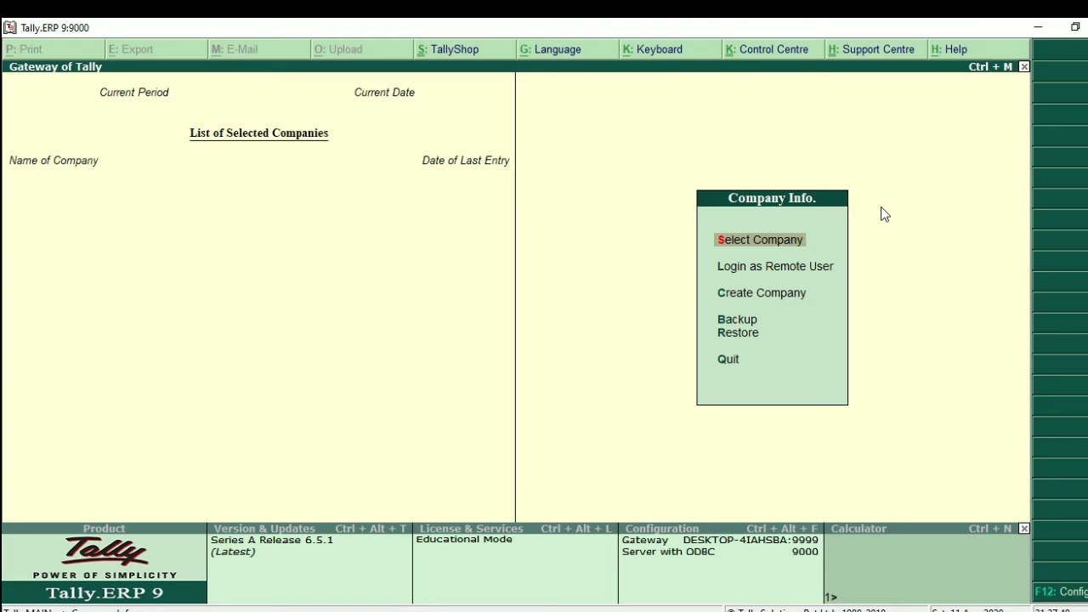
key("Down")
key("Down")
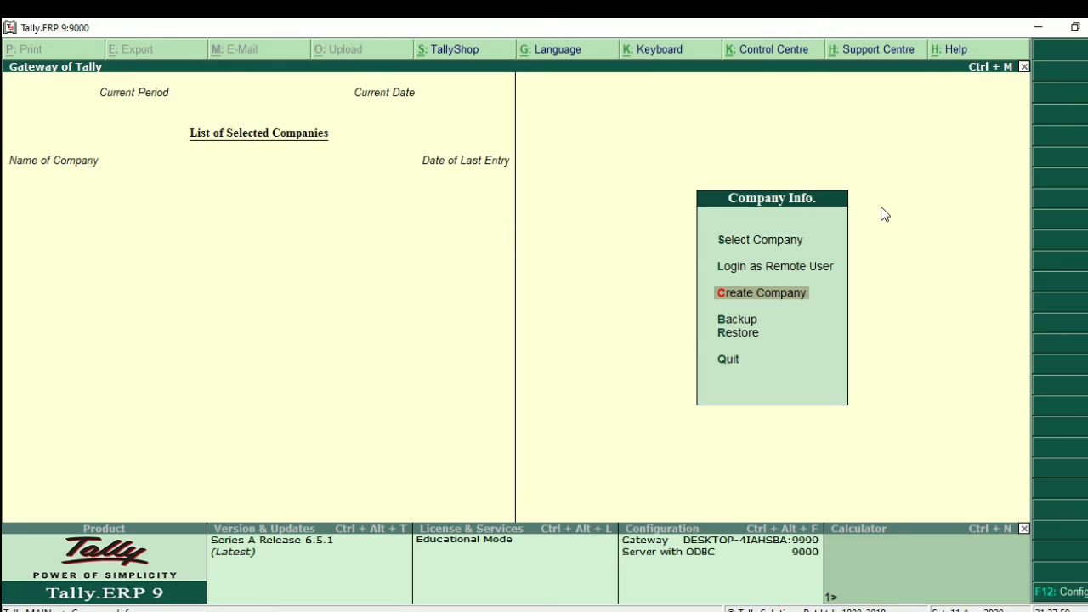
key("Return")
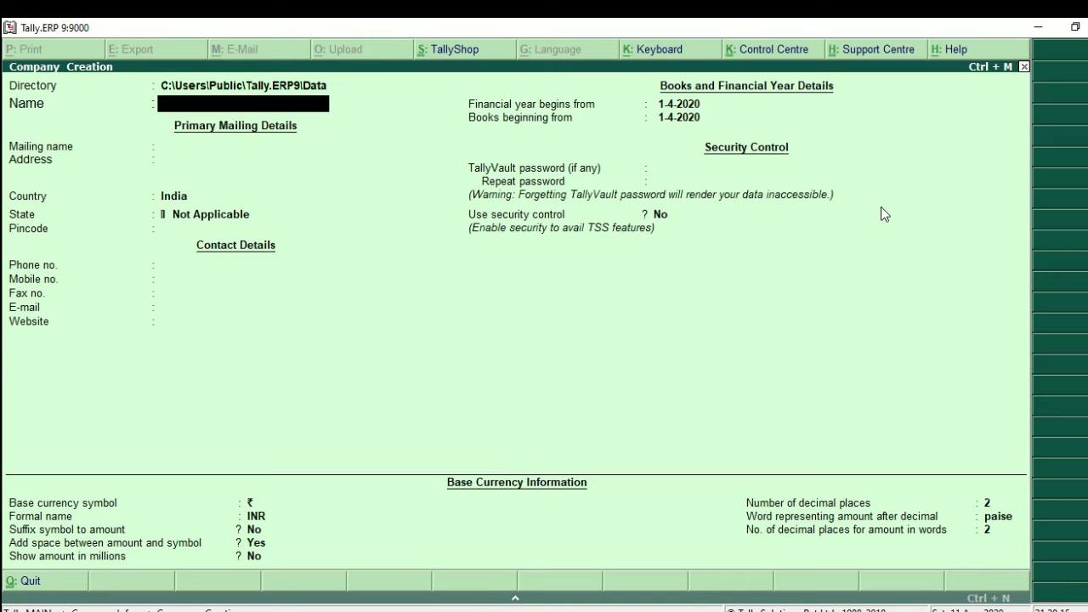
Enter 'Xyz Ltd' as the company name and accept it as the mailing name.
type("Xyz Ltd")
key("Return")
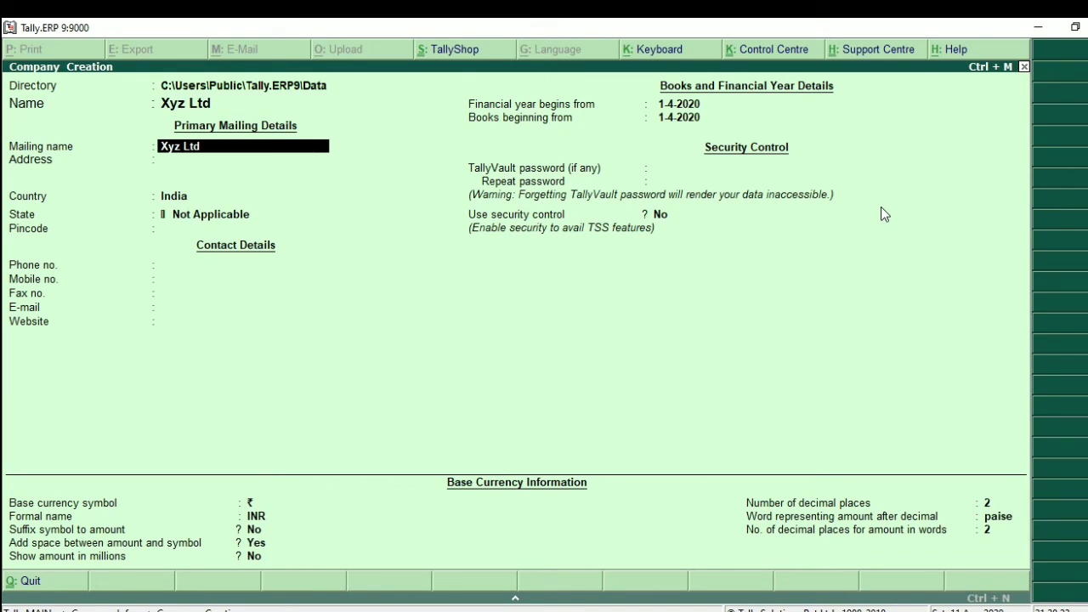
key("Return")
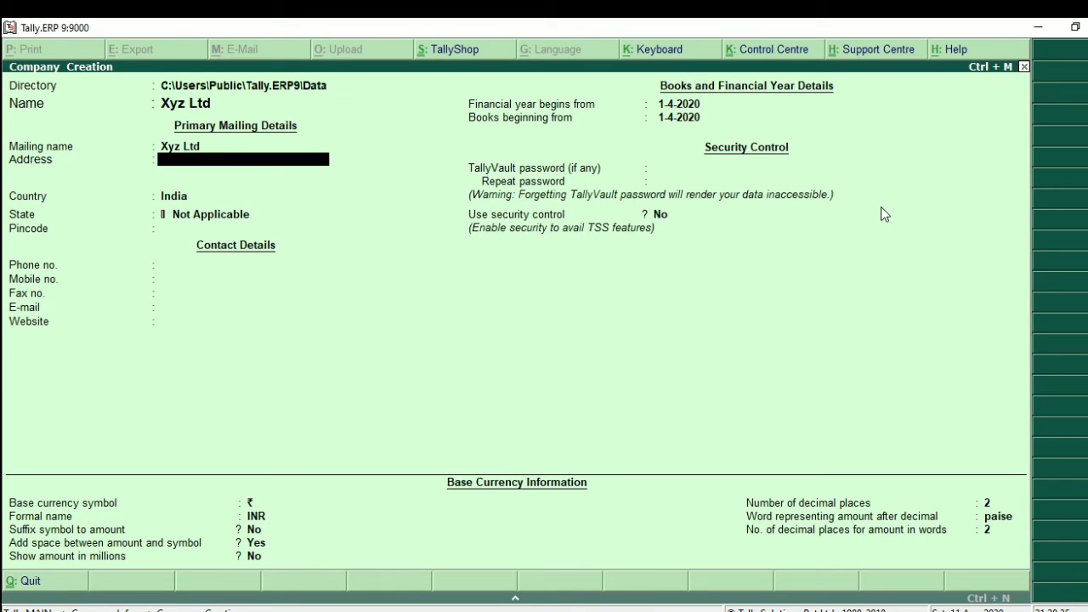
Keep India as the country and choose Tamil Nadu as the state.
key("Return")
key("Return")
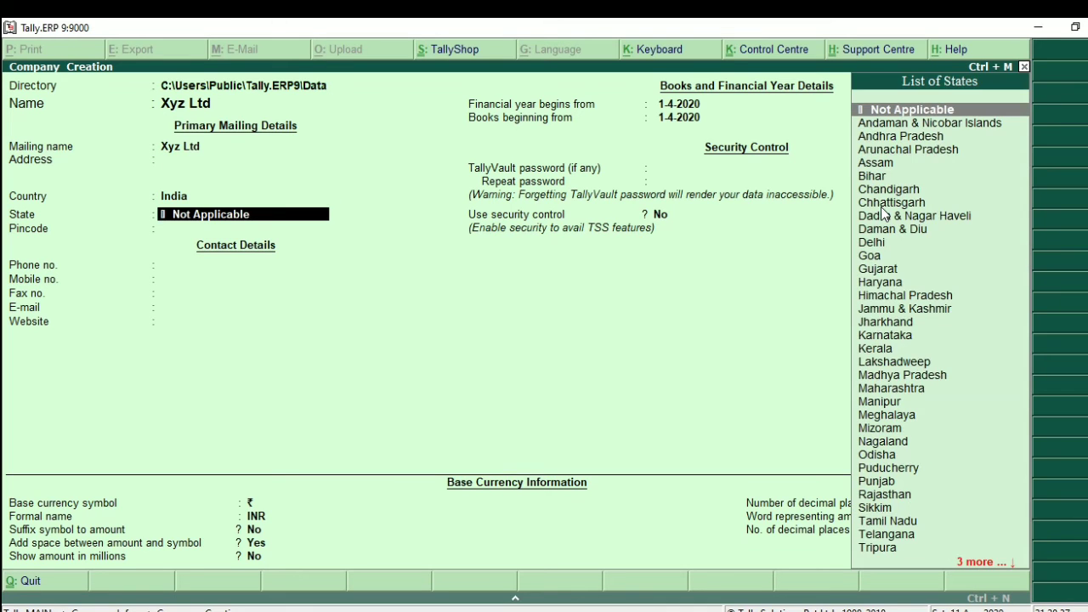
key("BackSpace")
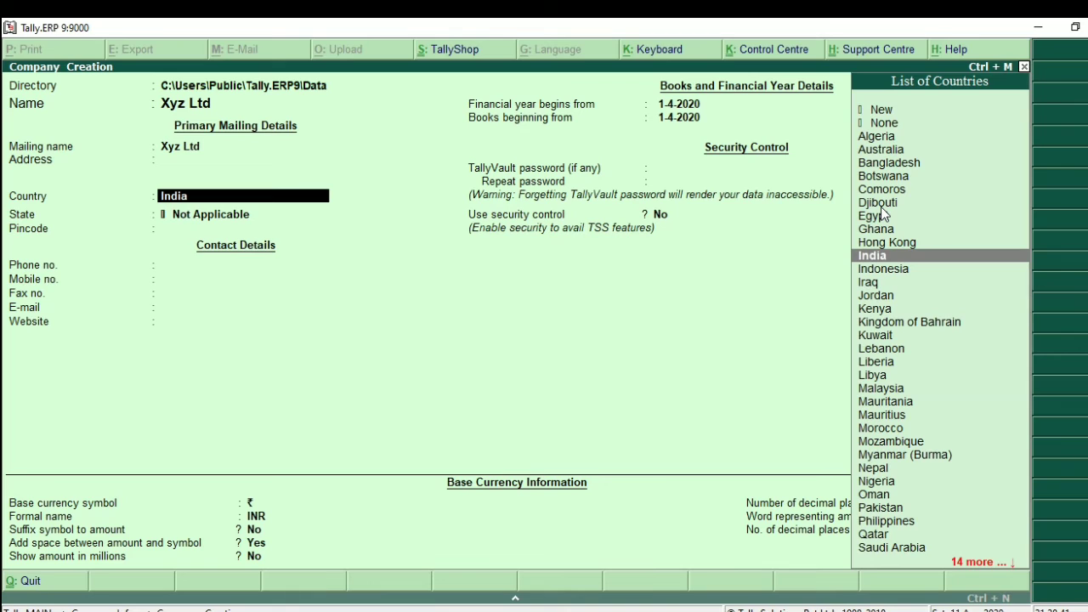
key("Return")
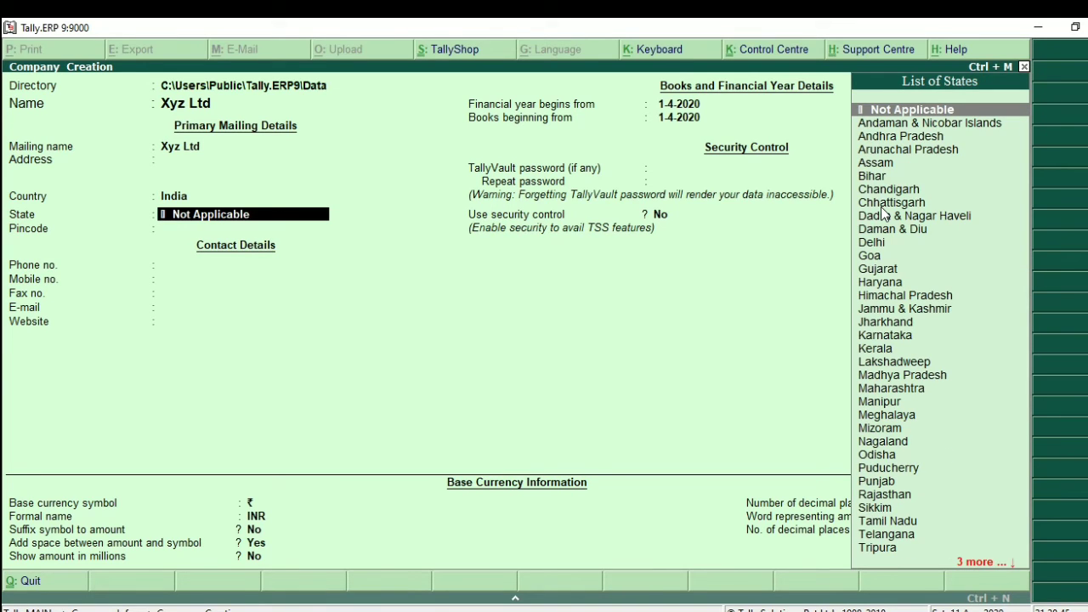
type("Tamil")
key("Return")
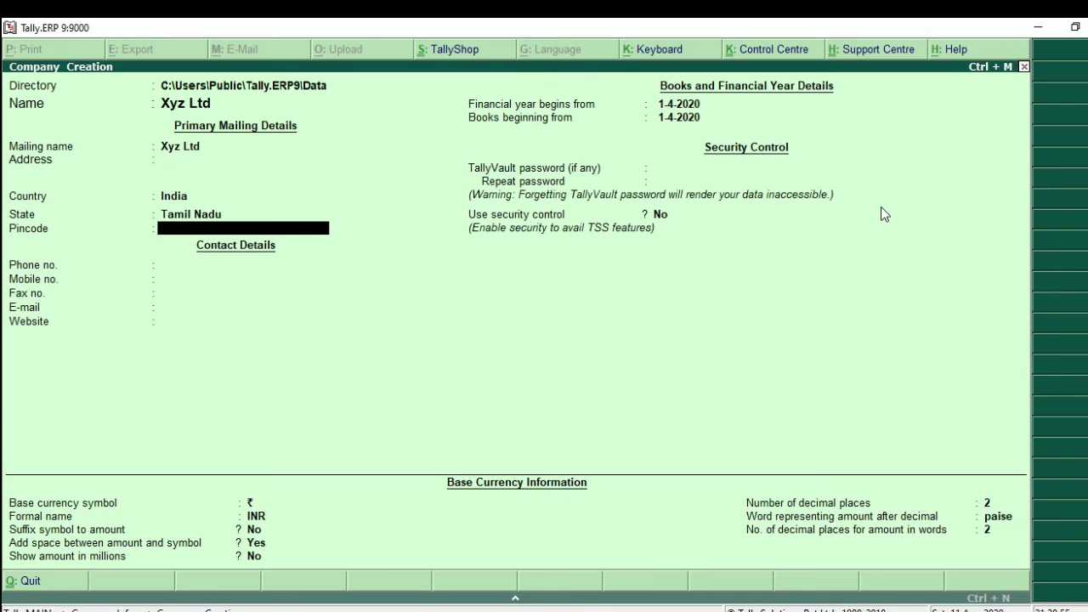
key("Return")
key("Return")
key("Return")
key("Return")
key("Return")
key("Return")
key("Return")
key("Return")
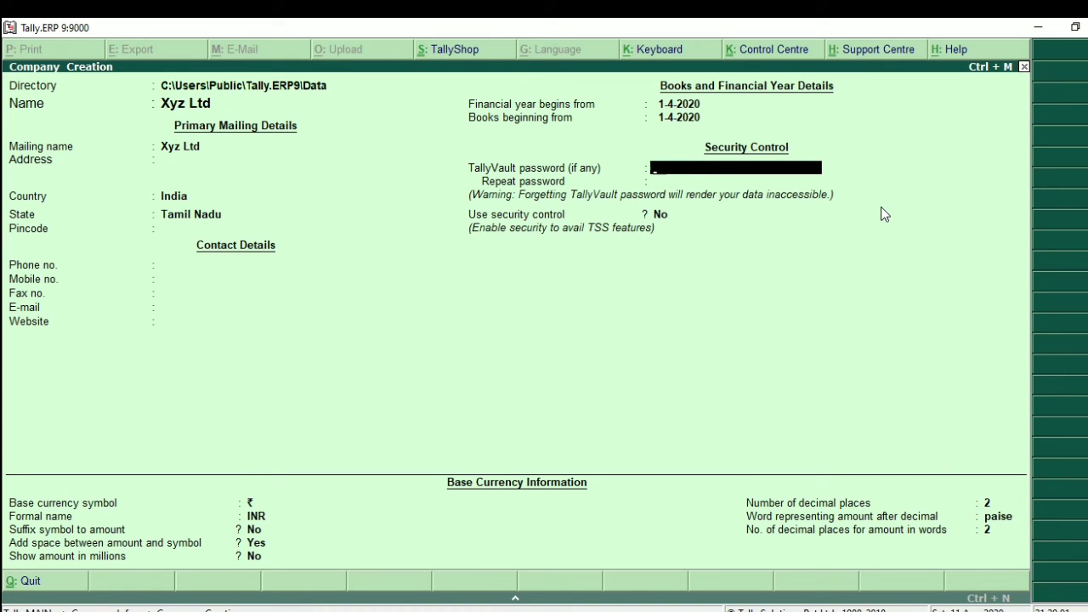
key("BackSpace")
key("BackSpace")
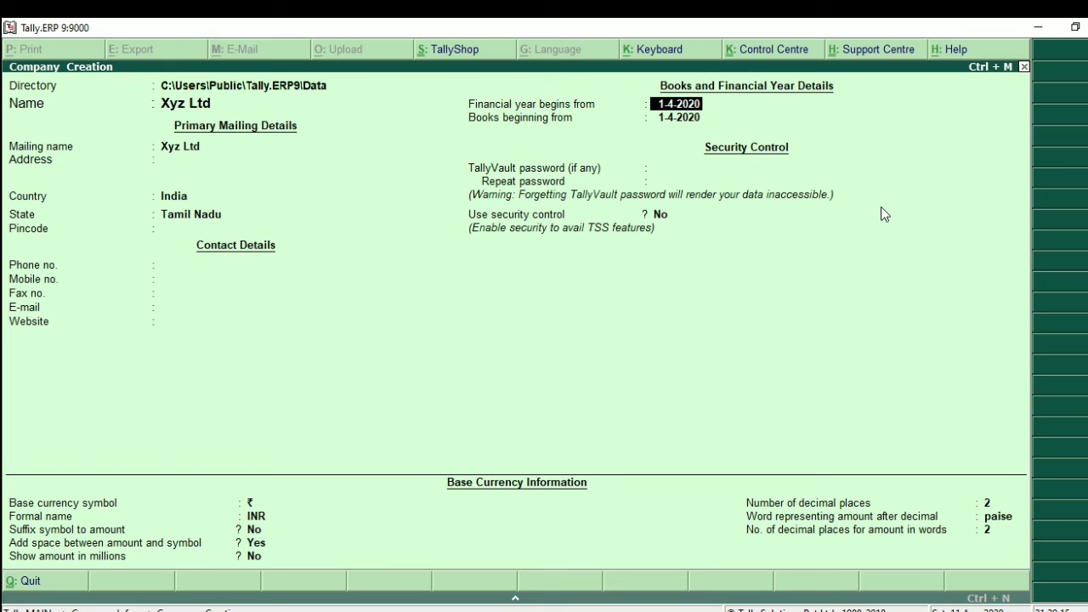
key("Return")
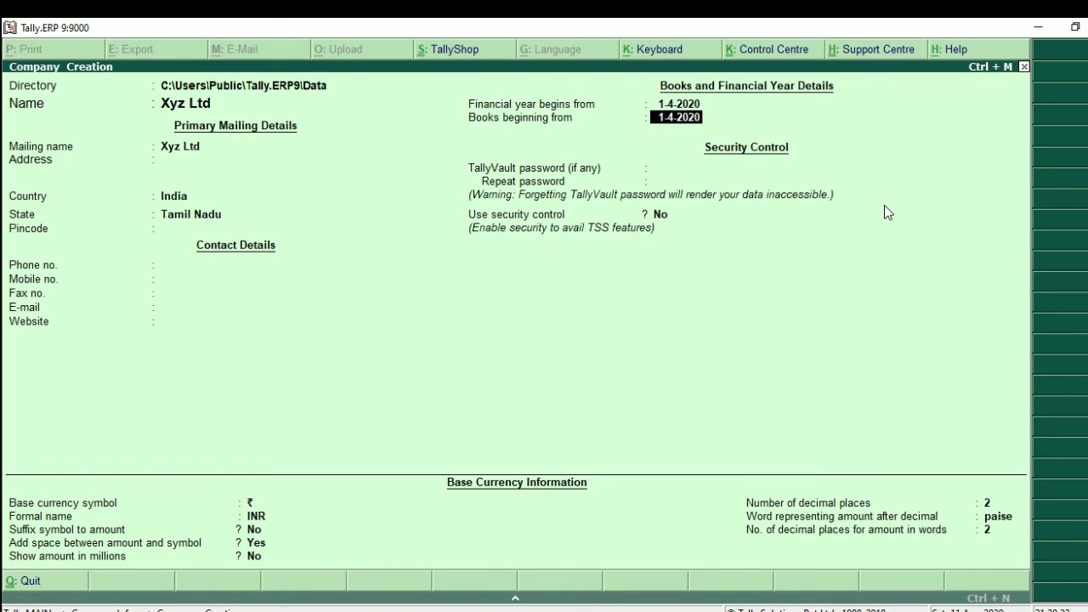
key("Up")
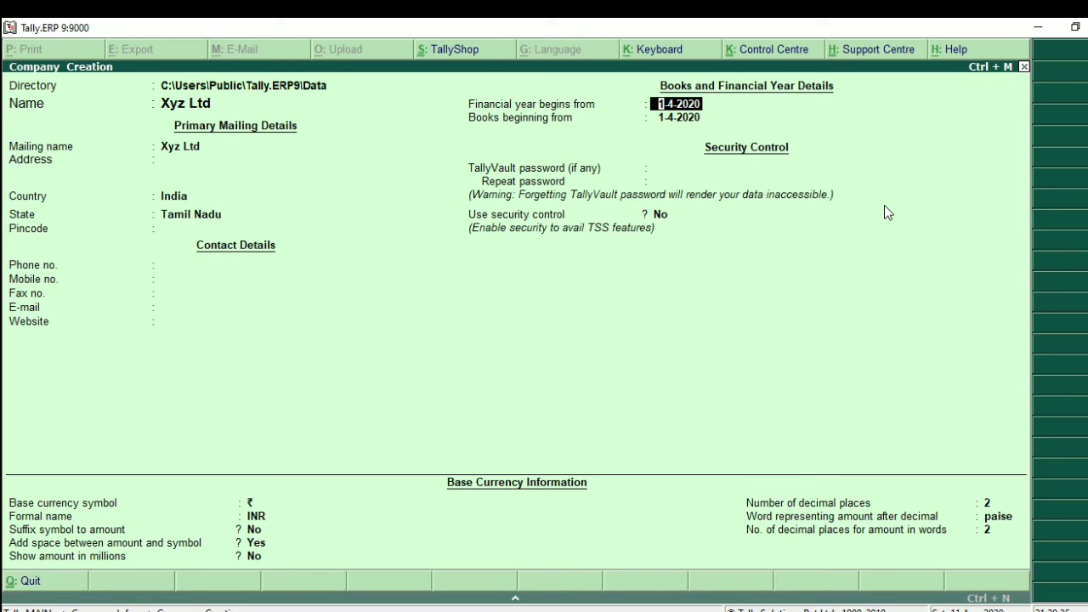
key("Return")
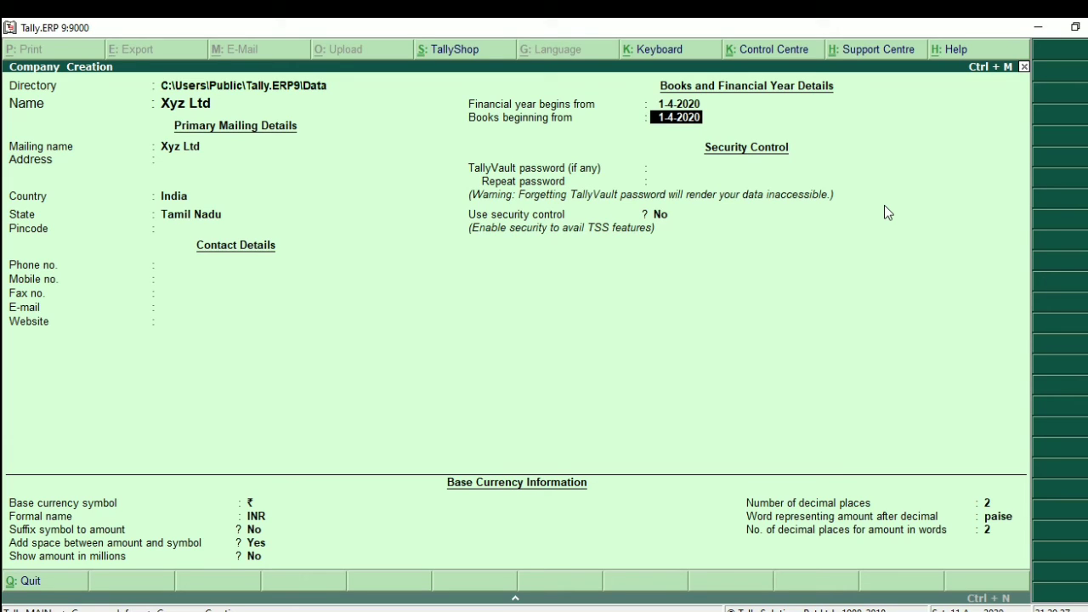
key("Up")
key("Return")
key("Return")
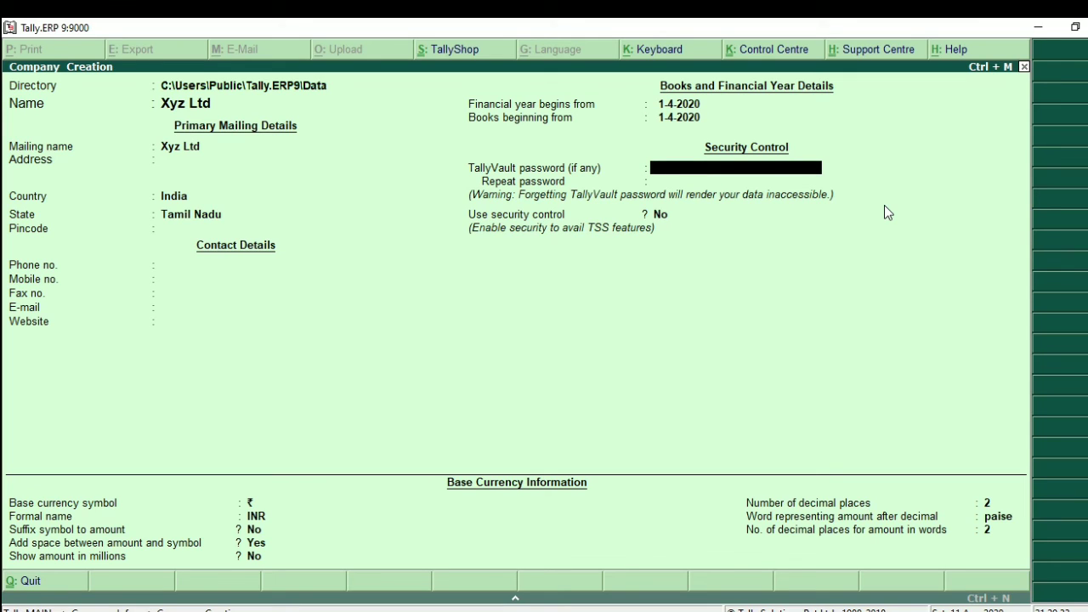
key("Return")
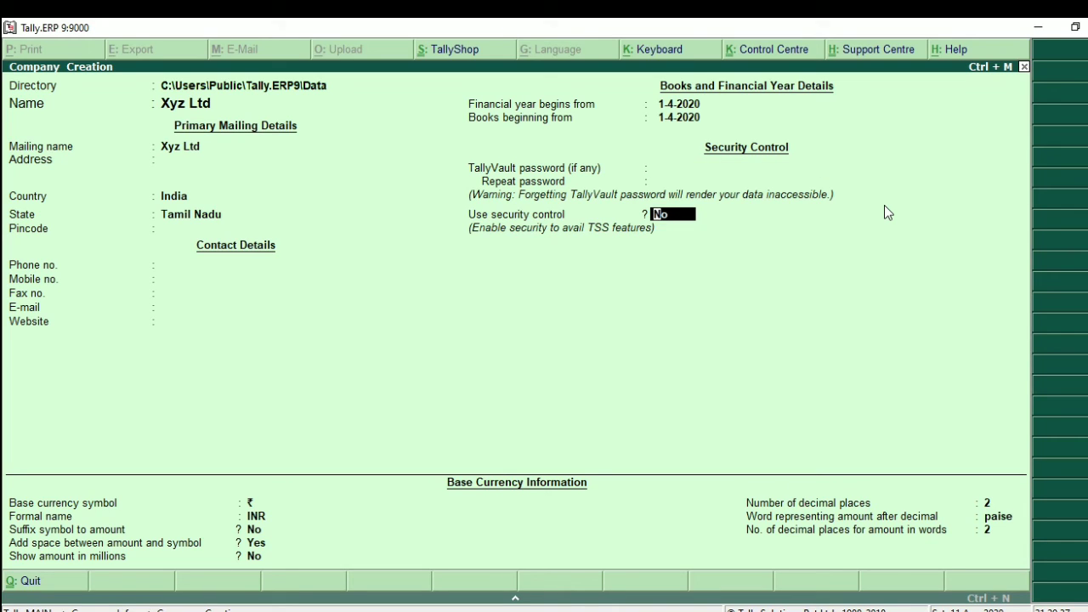
Leave security control off, keep ₹ (INR) with 2 decimal places, and accept the company.
key("Return")
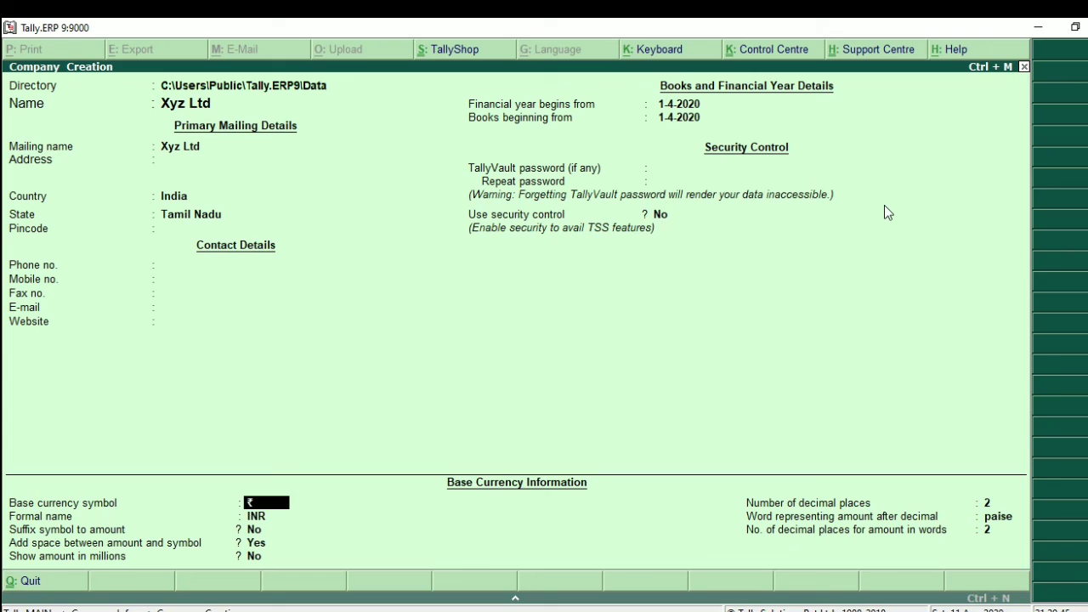
key("Return")
key("Return")
key("Return")
key("Return")
key("Return")
key("Return")
key("Return")
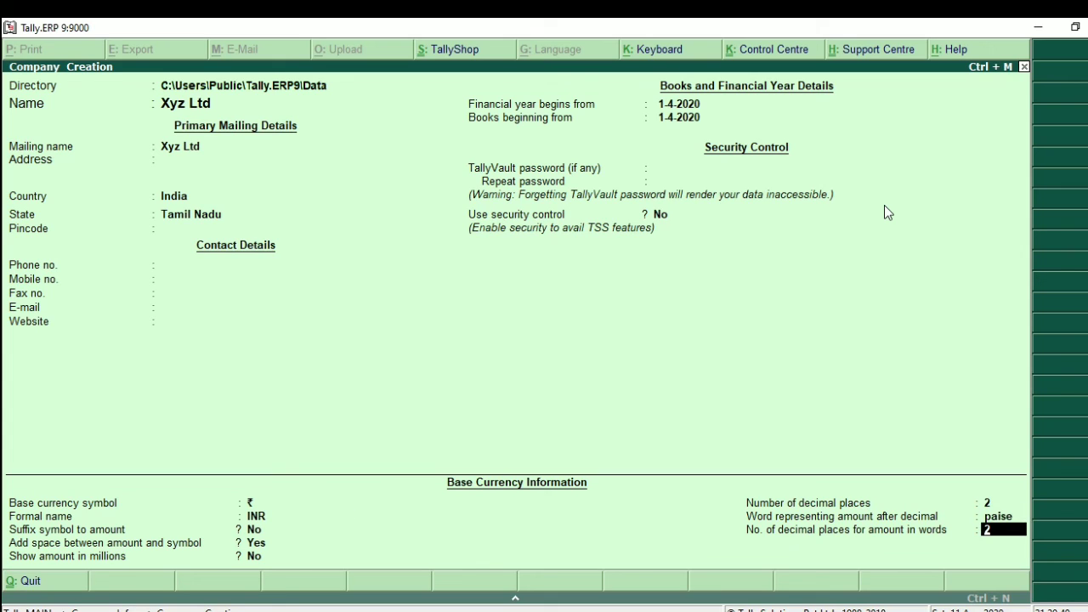
key("Return")
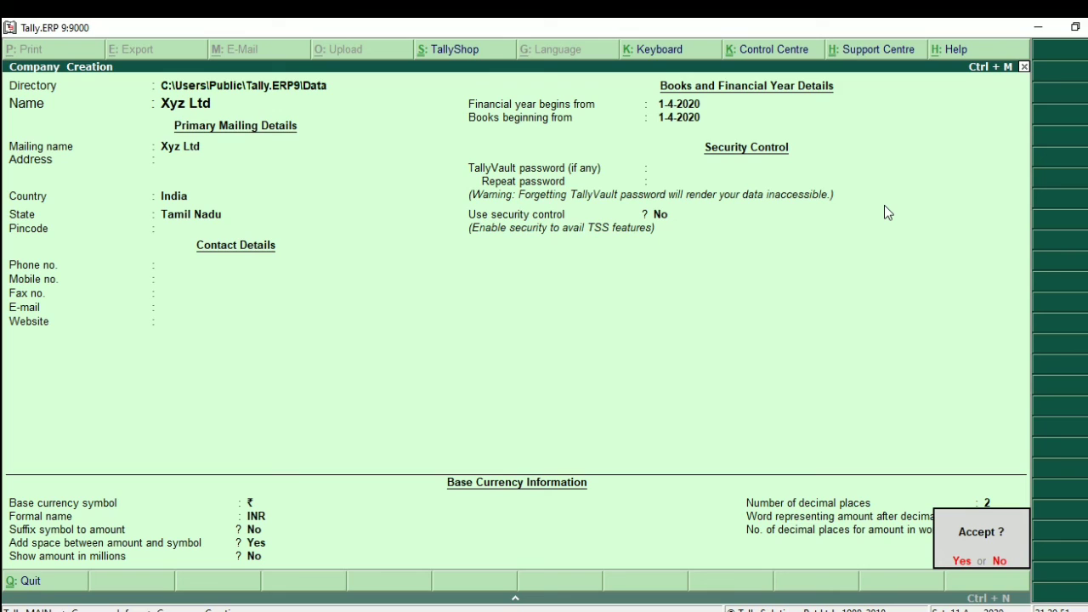
key("Return")
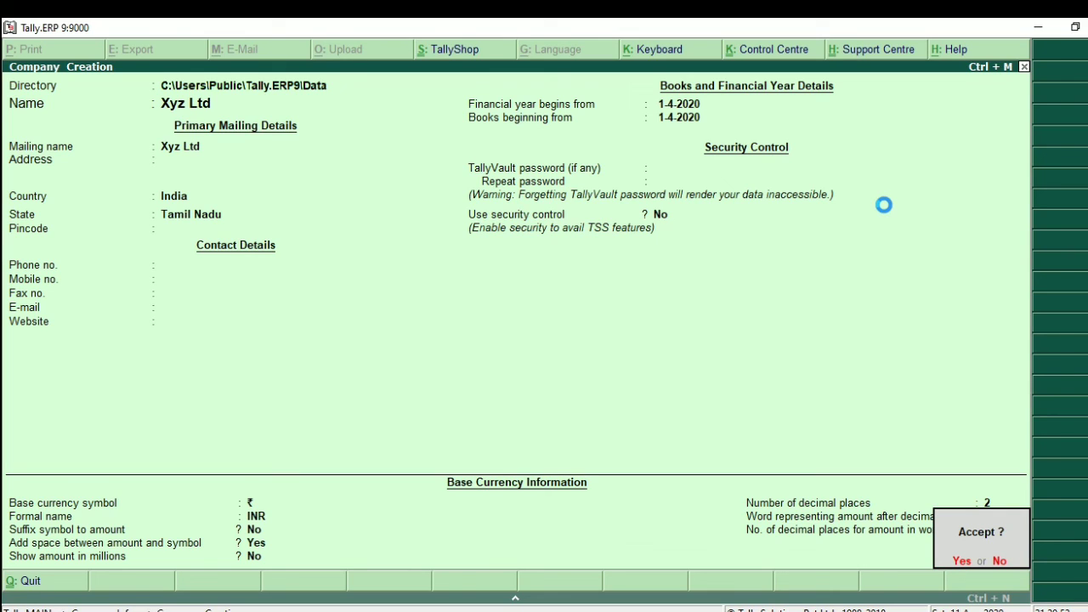